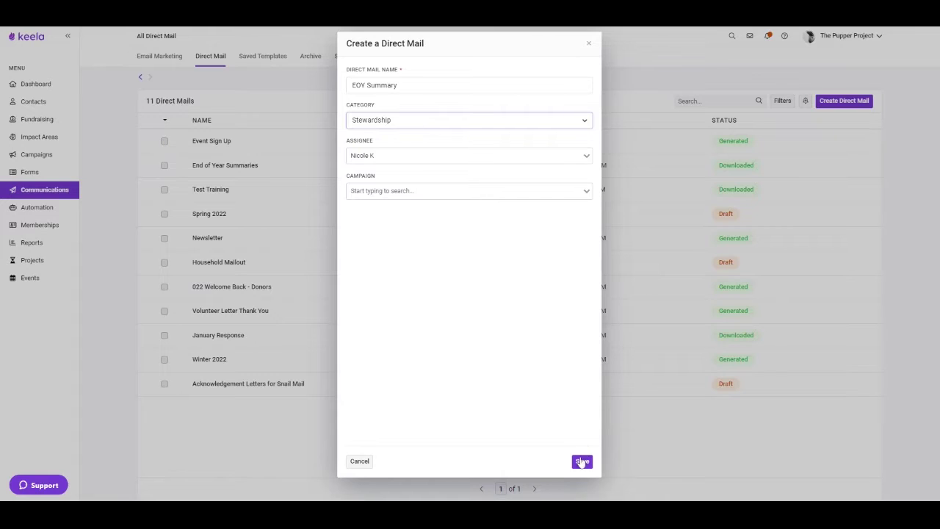
# - Save the new EOY Summary direct mail and open its content for editing
pyautogui.click(582, 460)
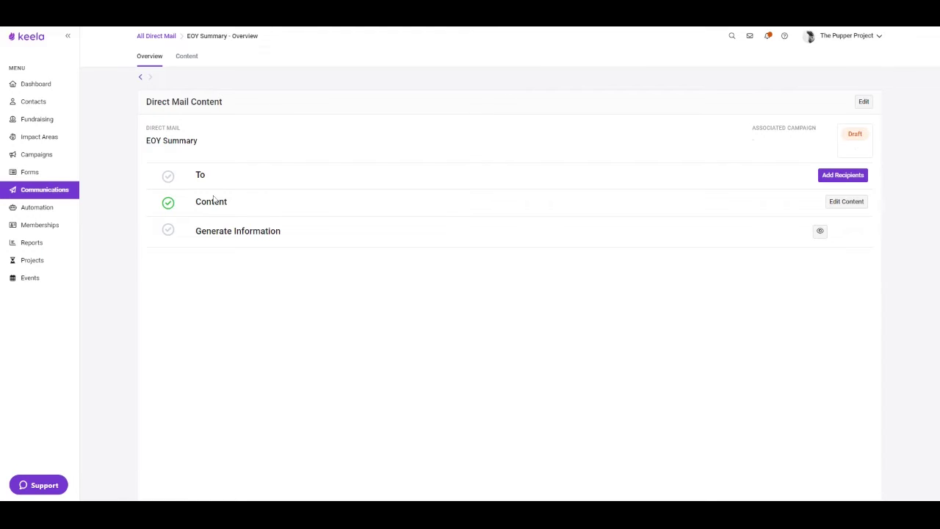
pyautogui.click(860, 203)
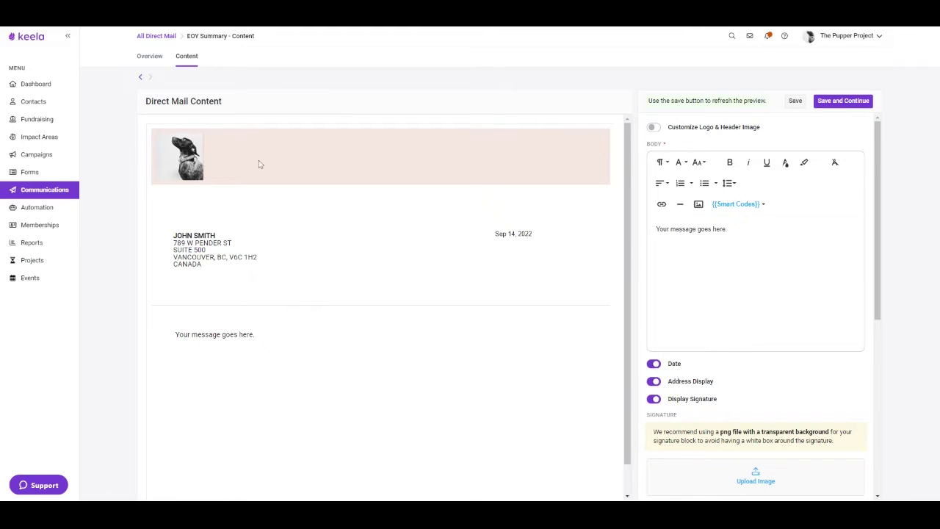
# - Enable logo and header customization and upload The Pupper Project banner as the header background image
pyautogui.click(655, 129)
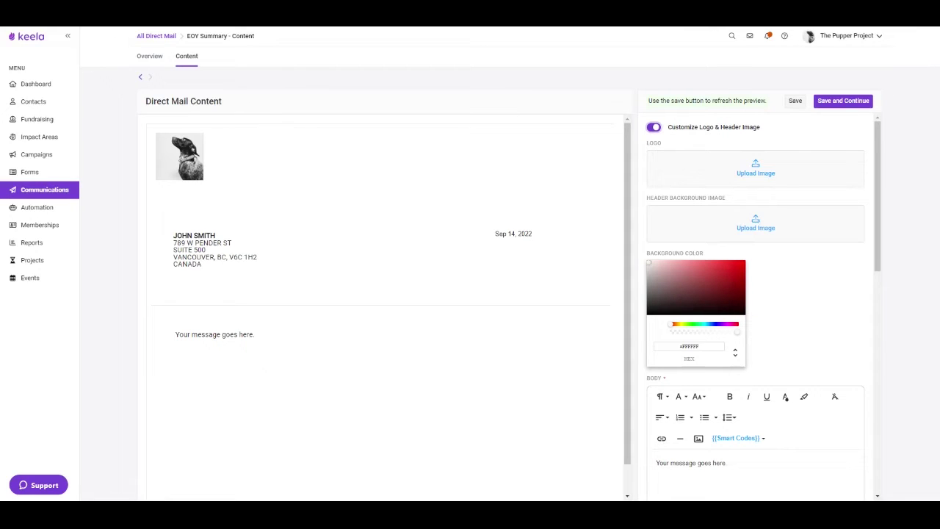
pyautogui.click(741, 234)
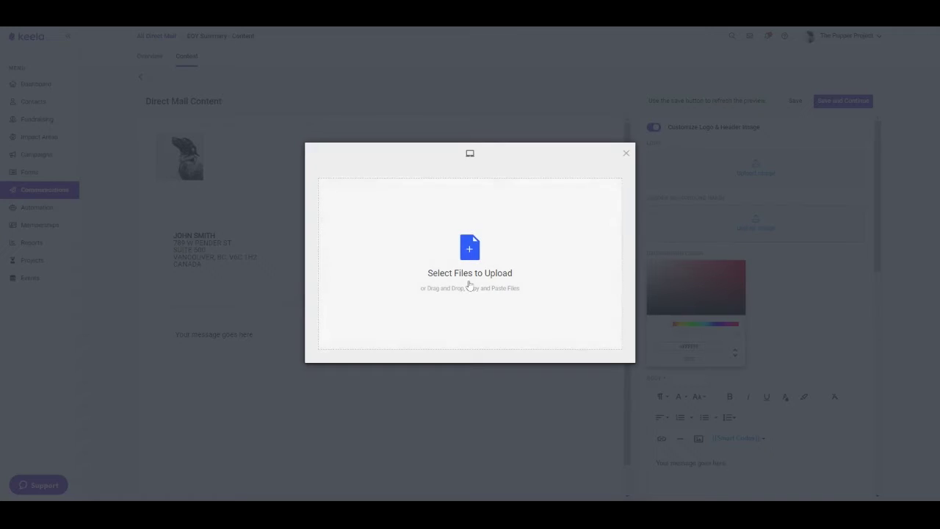
pyautogui.click(469, 286)
pyautogui.click(608, 352)
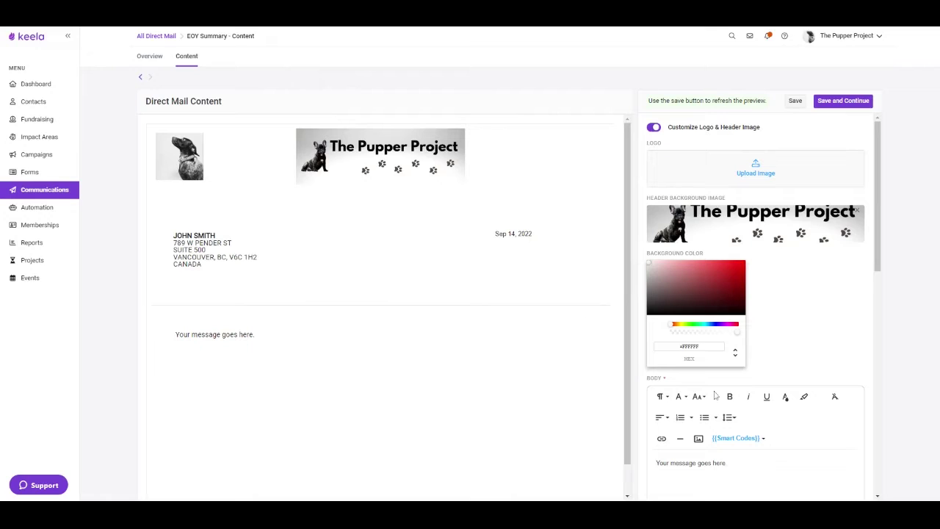
# - Replace the placeholder body text with a letter thanking donors for their 2021 contributions and mentioning the attached contribution summary
pyautogui.scroll(-2, 727, 415)
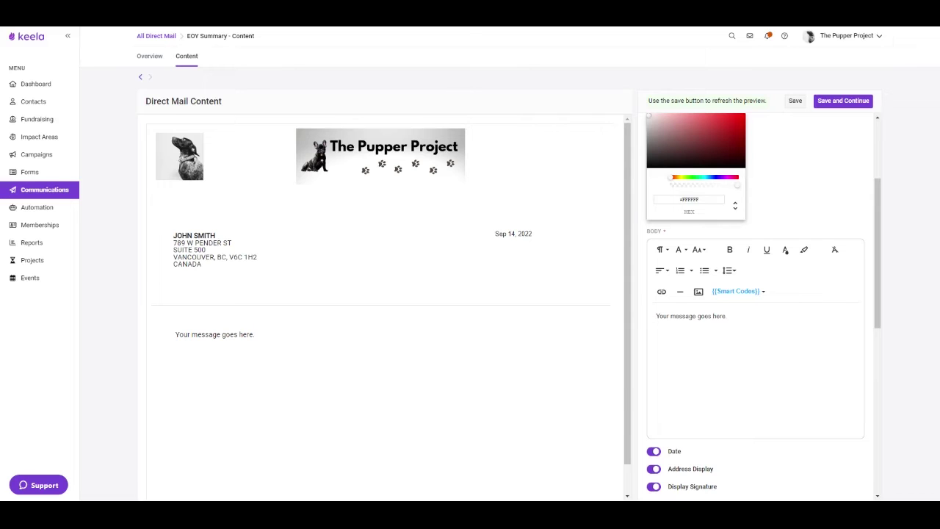
pyautogui.moveTo(729, 316); pyautogui.dragTo(638, 329)
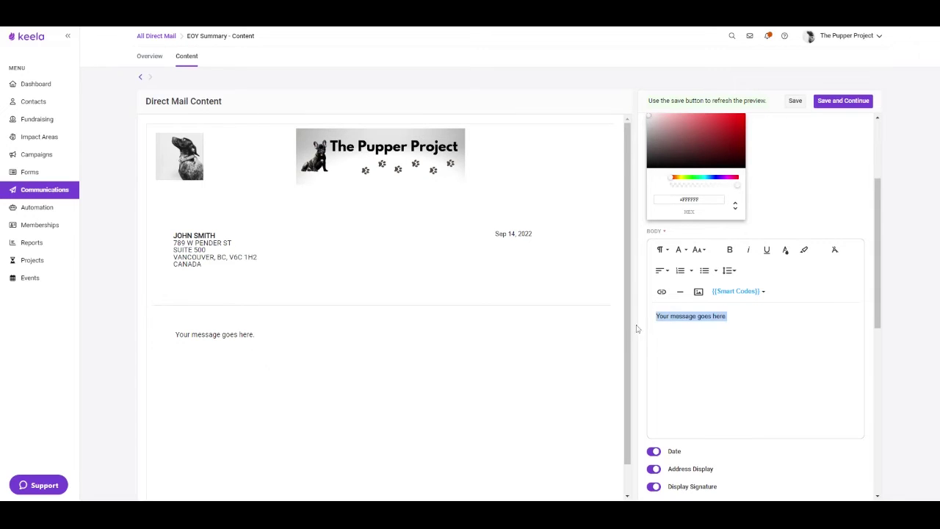
pyautogui.write("Hi  Thank you so much for your generous contributions to our organization in 2021. With your help, we've saved hundred of stray dogs, implemented our new spay and neuter programs and continued our commitment to community education.  Your support means the world to us!  Find attached a summary of your generous contributions.")
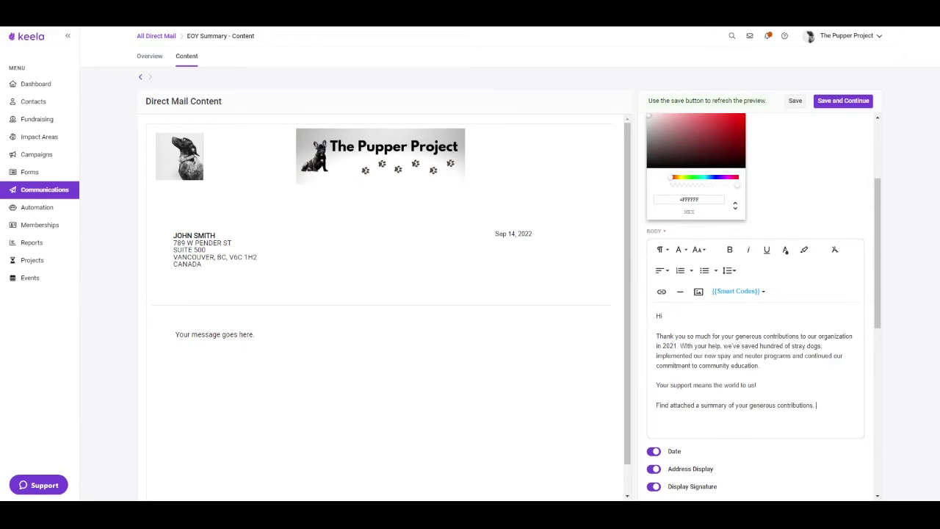
# - Insert the Smart Name code followed by a comma after "Hi" in the greeting and save to refresh the preview
pyautogui.click(762, 291)
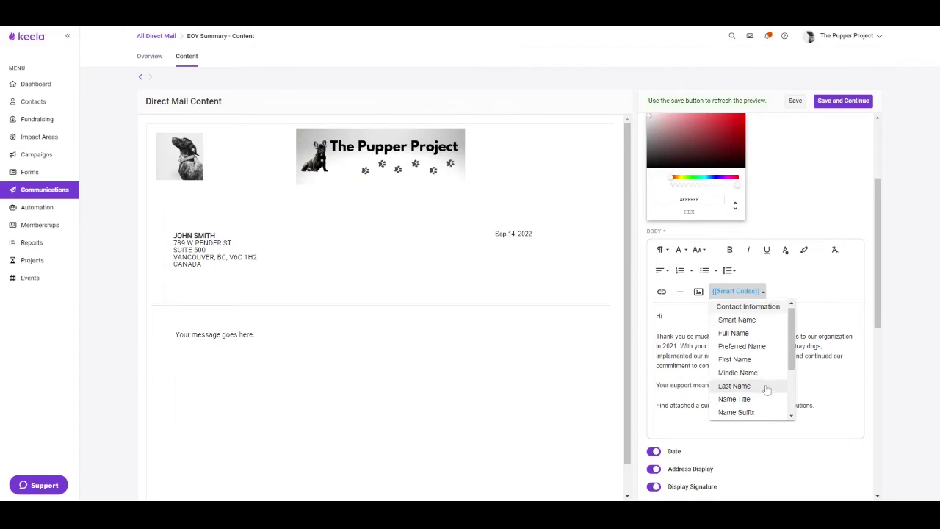
pyautogui.scroll(-3, 767, 386)
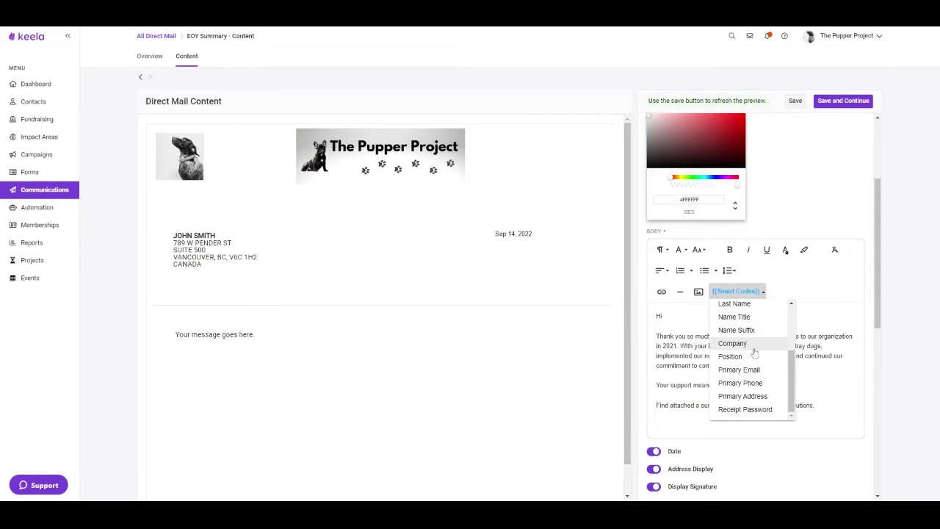
pyautogui.scroll(5, 754, 353)
pyautogui.click(751, 324)
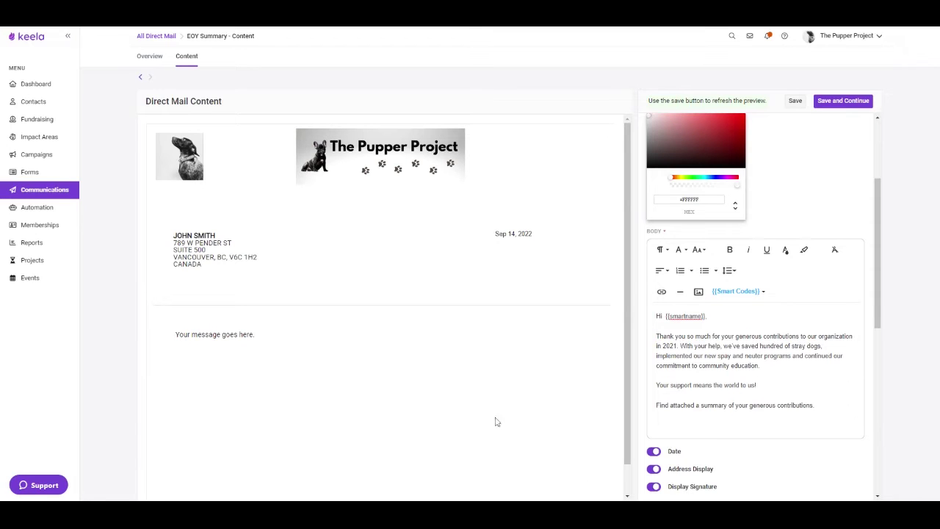
pyautogui.click(749, 405)
pyautogui.scroll(-1, 761, 397)
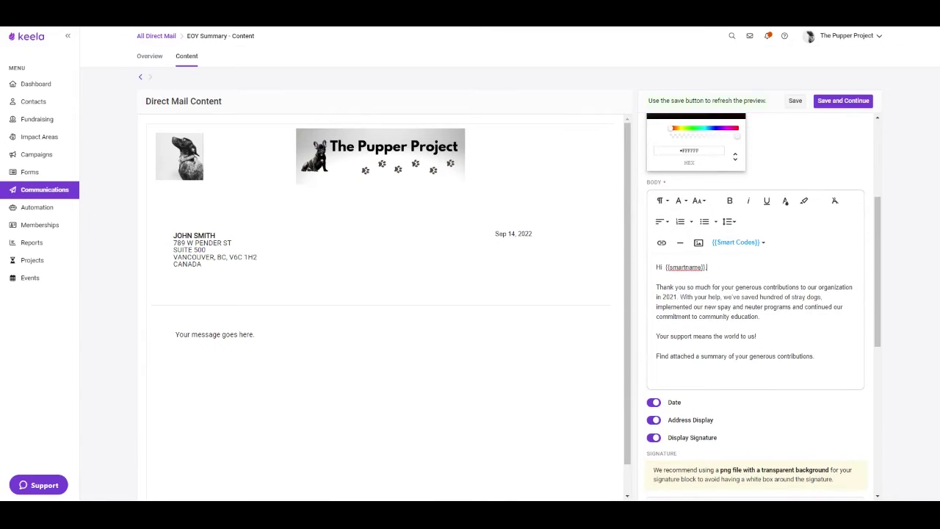
pyautogui.click(795, 102)
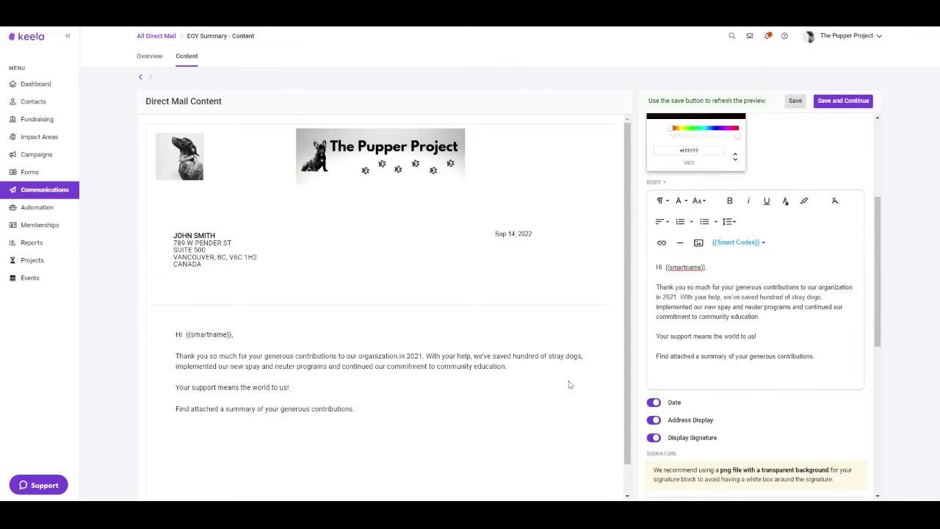
pyautogui.scroll(-1, 567, 386)
pyautogui.scroll(1, 507, 382)
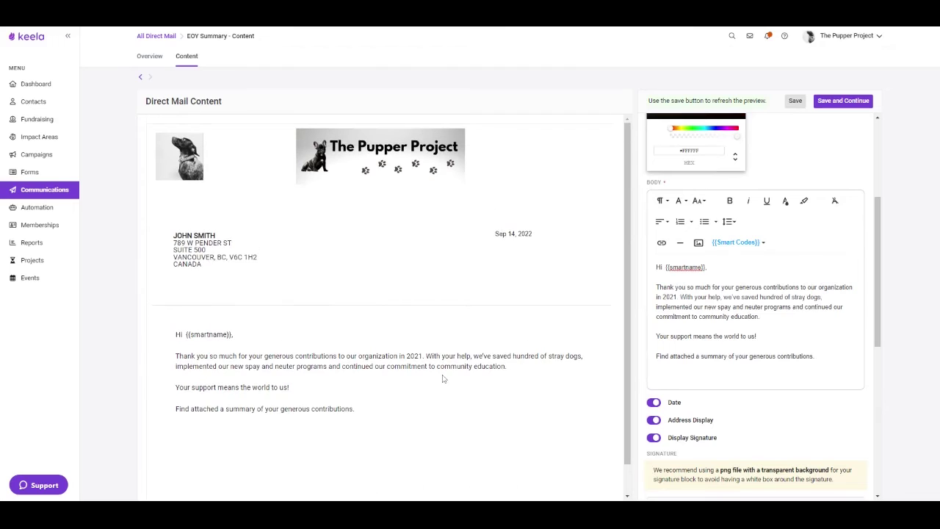
# - Switch the date, address and signature displays off and back on, one at a time, to compare the letter preview
pyautogui.click(676, 405)
pyautogui.click(675, 406)
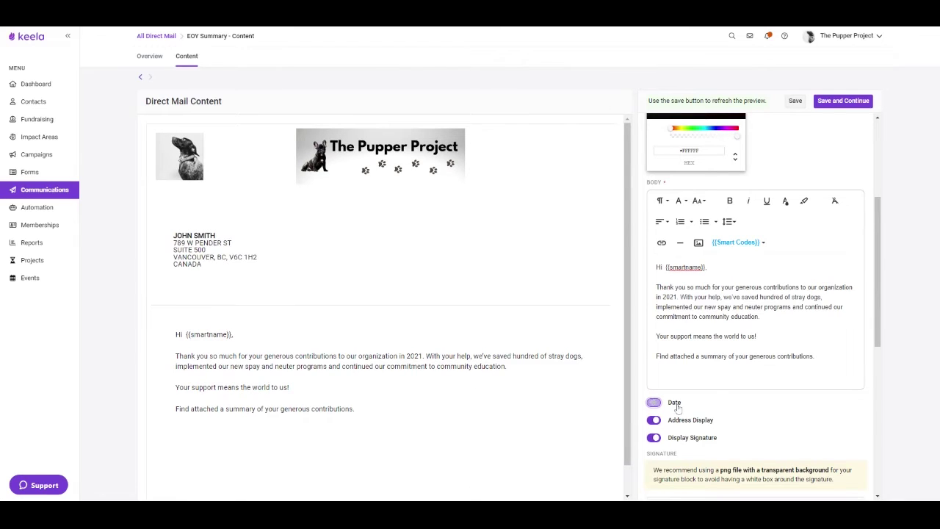
pyautogui.click(681, 424)
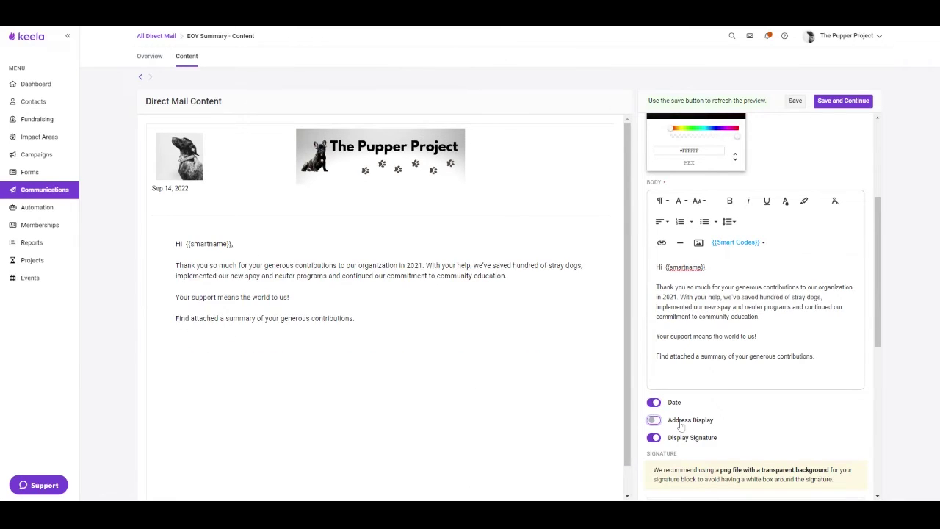
pyautogui.click(681, 425)
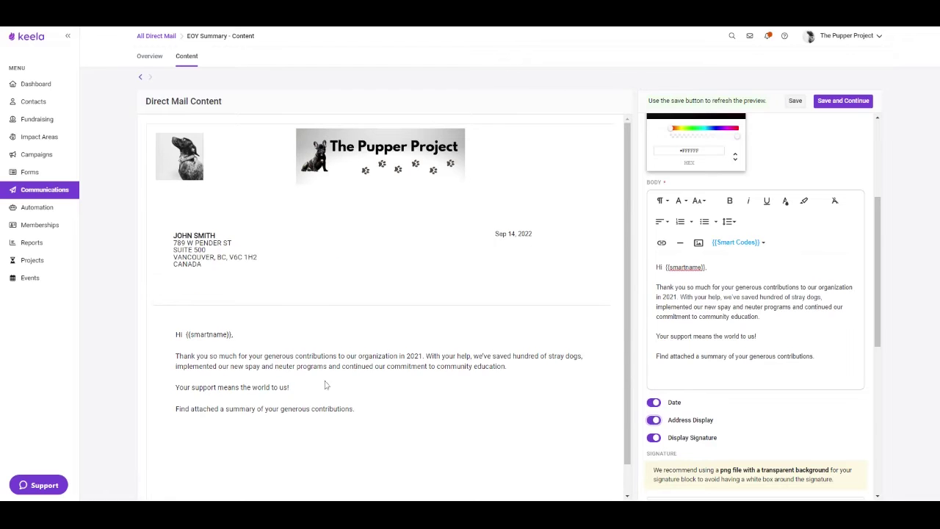
pyautogui.scroll(-1, 327, 386)
pyautogui.click(654, 439)
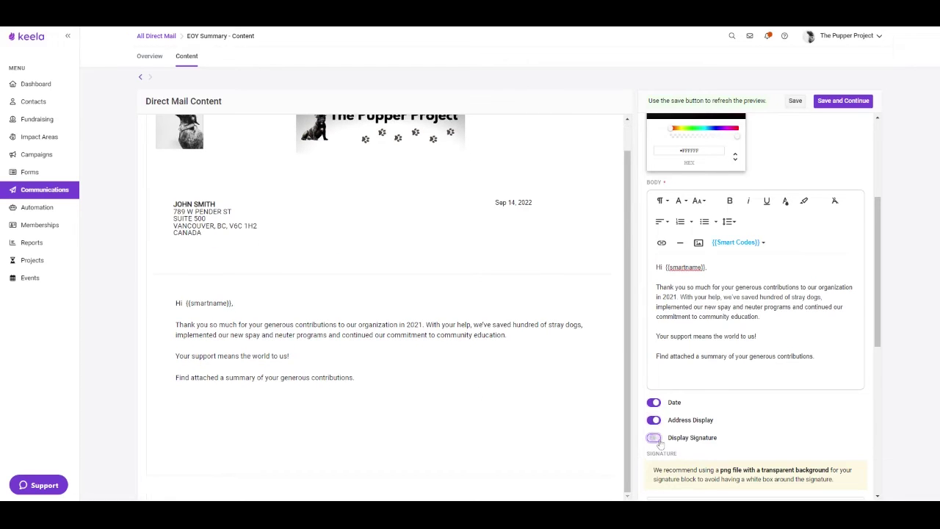
pyautogui.click(654, 438)
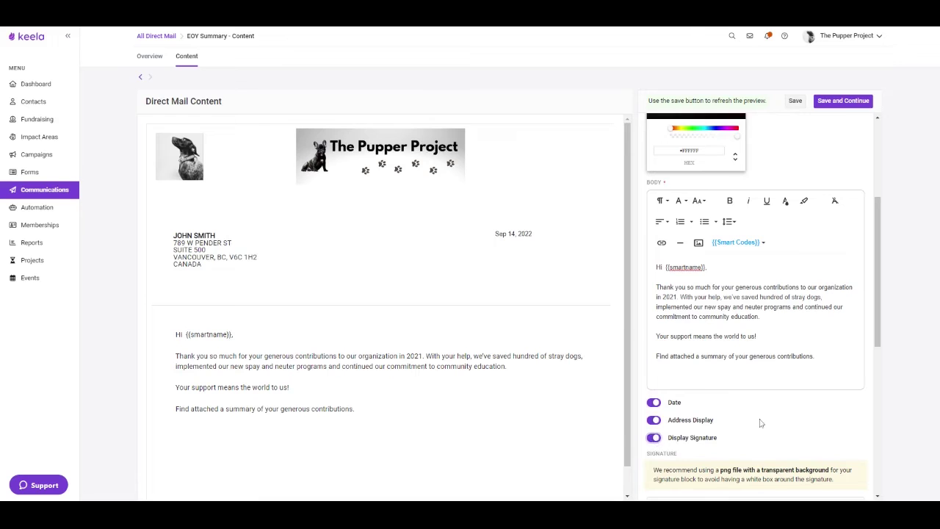
# - Upload Signature.webp as the letter's signature image
pyautogui.scroll(-4, 702, 420)
pyautogui.scroll(-1, 404, 301)
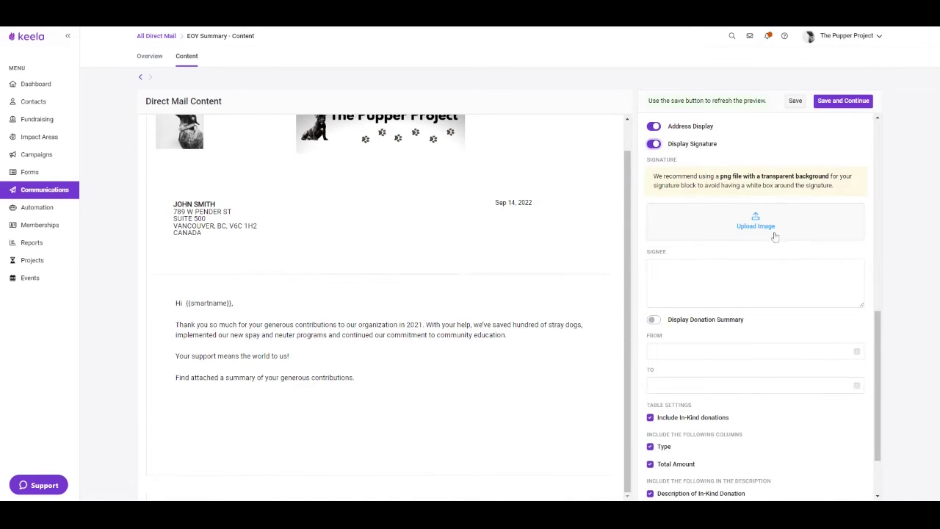
pyautogui.click(754, 228)
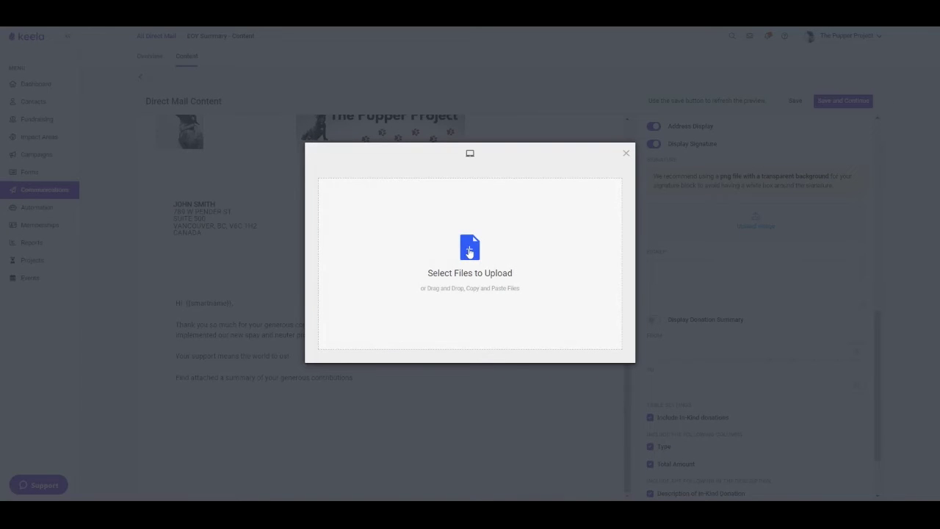
pyautogui.click(470, 252)
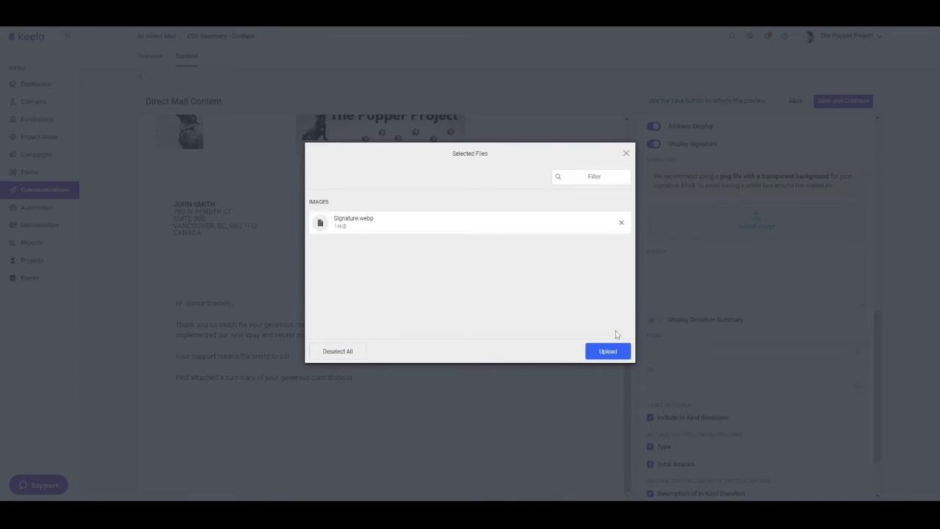
pyautogui.click(607, 350)
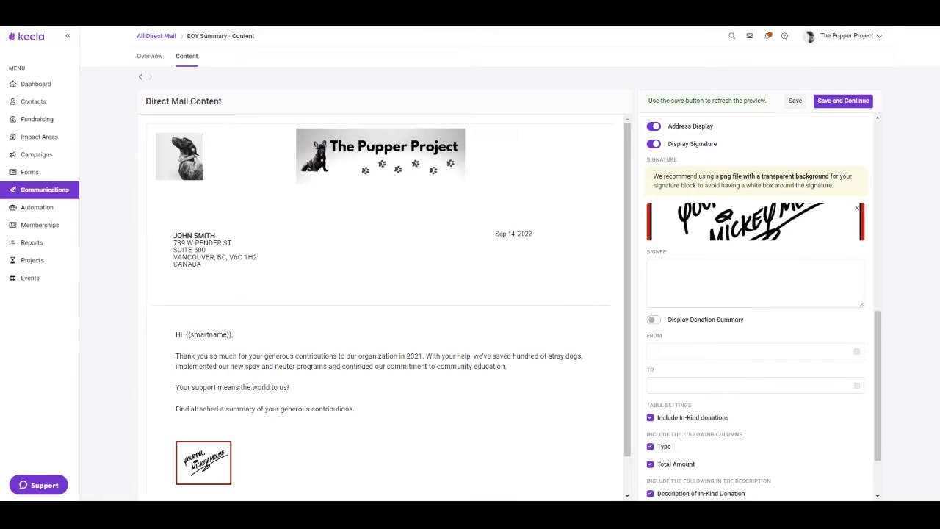
# - Enter "Mickey Mouse" as the signee beneath the signature image
pyautogui.click(654, 269)
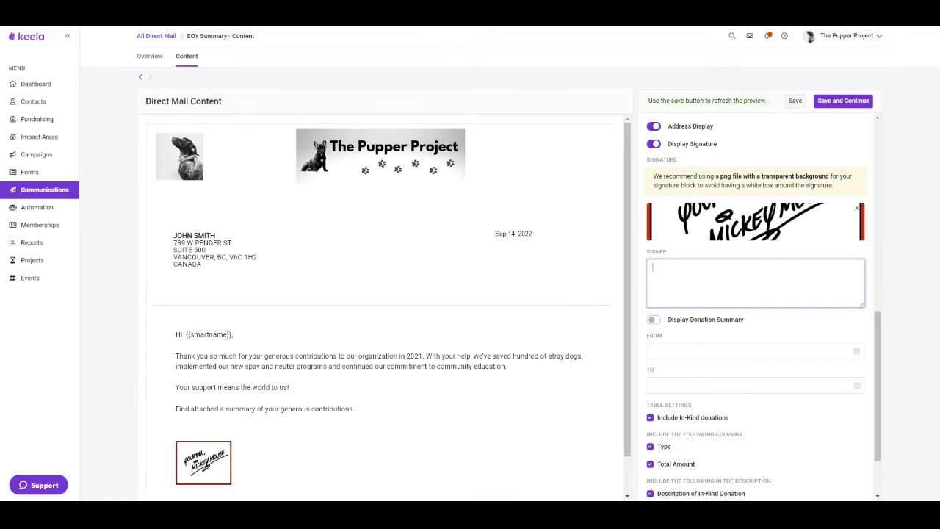
pyautogui.write('Micket M')
pyautogui.press('BackSpace')
pyautogui.press('BackSpace')
pyautogui.write('Mouse')
# - Turn on the donation summary and set its start date to Jan 1, 2021
pyautogui.scroll(-1, 696, 330)
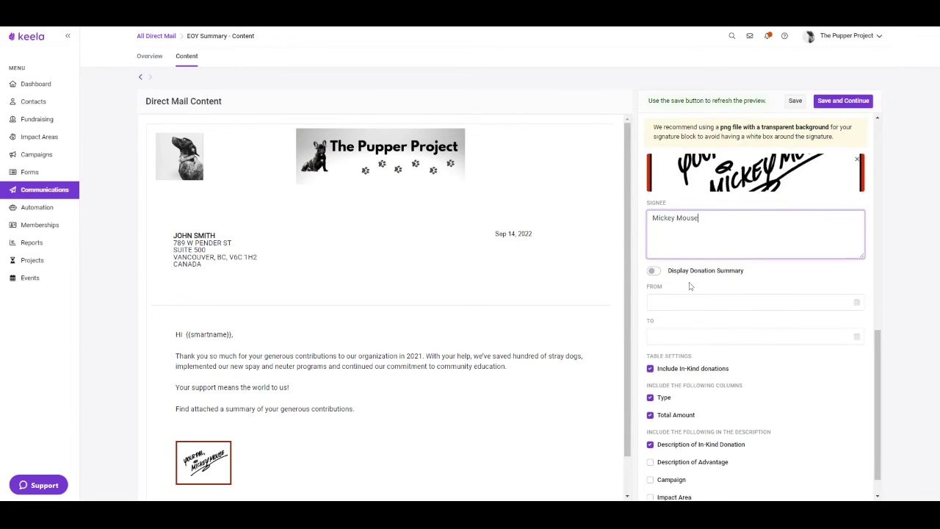
pyautogui.click(660, 273)
pyautogui.scroll(-1, 660, 276)
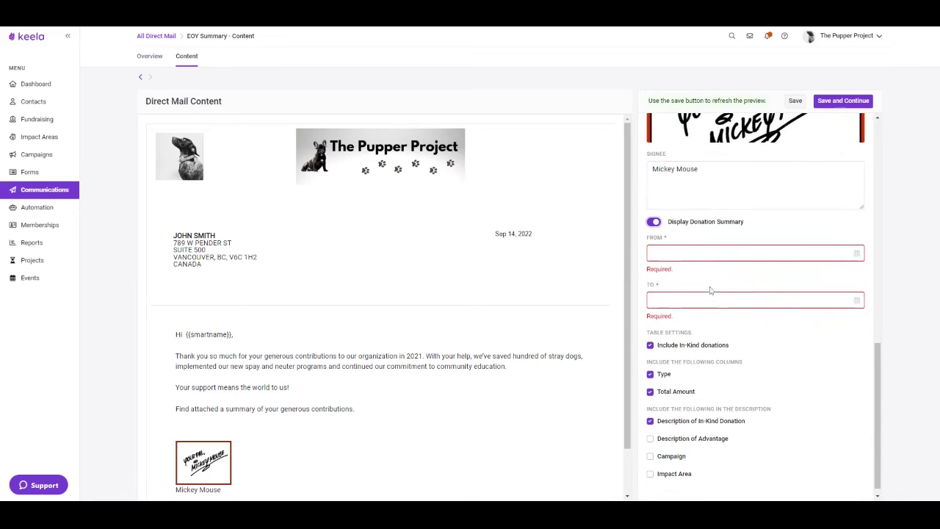
pyautogui.click(732, 249)
pyautogui.click(732, 275)
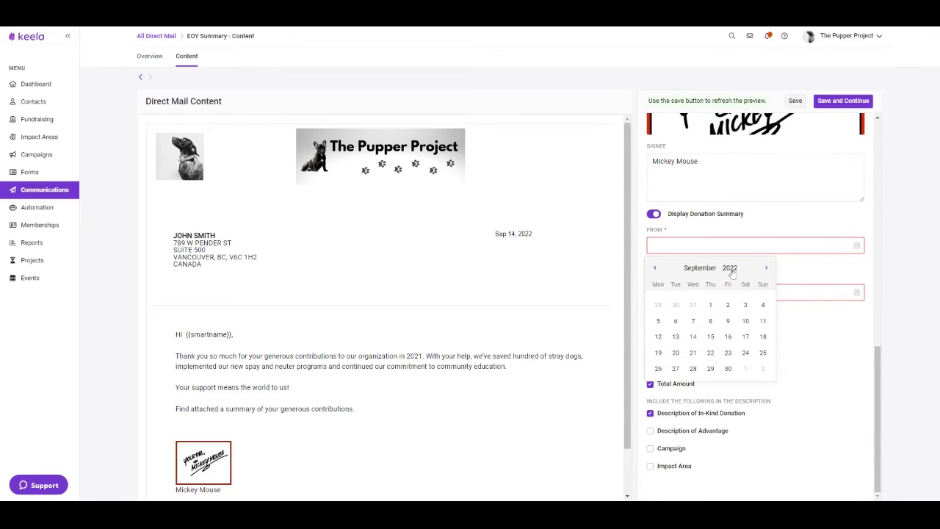
pyautogui.click(700, 267)
pyautogui.click(694, 283)
pyautogui.click(728, 306)
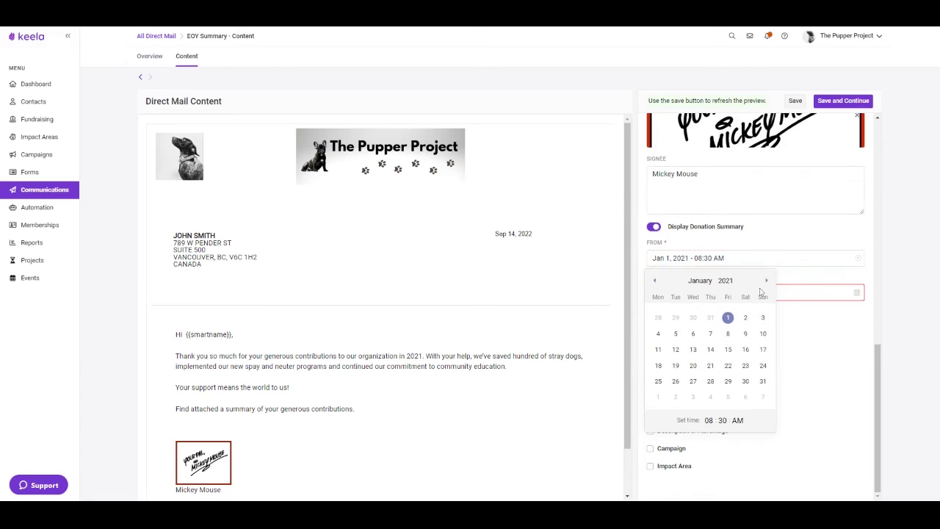
pyautogui.click(799, 280)
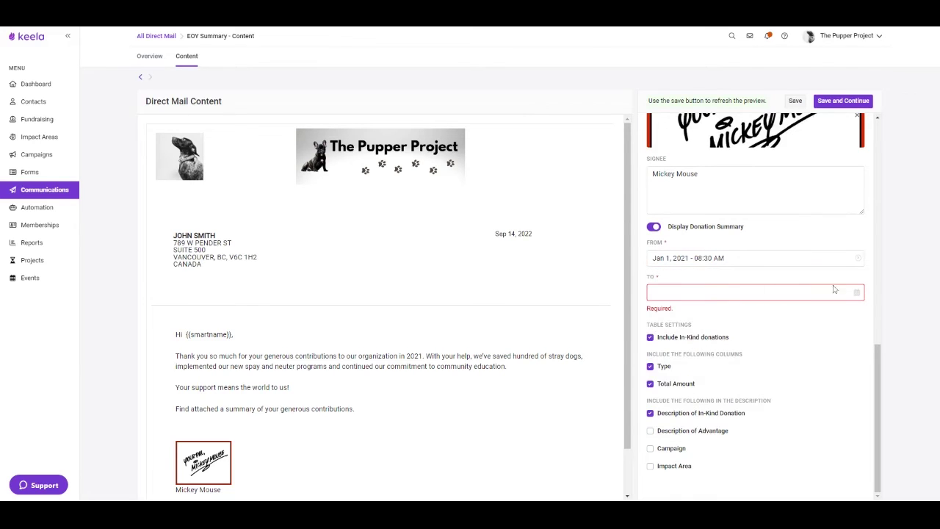
# - Set the donation summary's end date to Dec 31, 2021 and save to refresh the preview
pyautogui.click(859, 294)
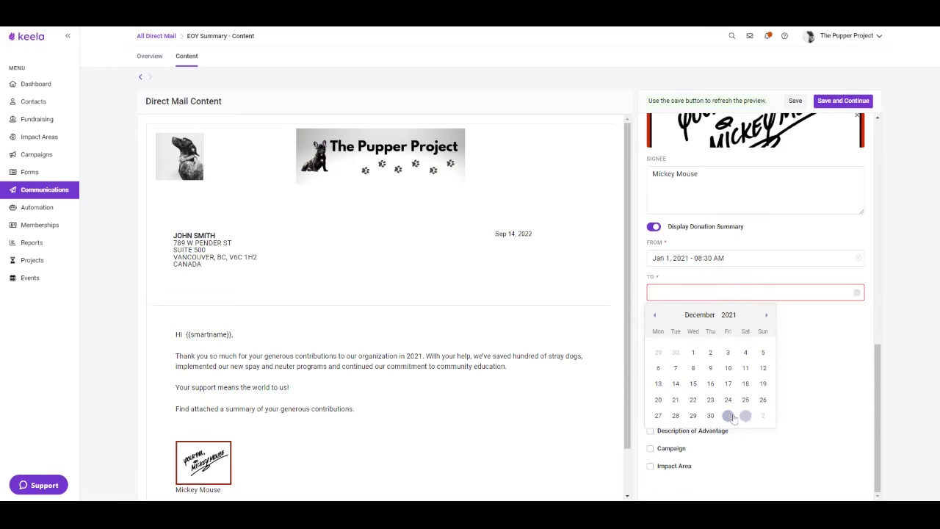
pyautogui.click(729, 415)
pyautogui.click(805, 410)
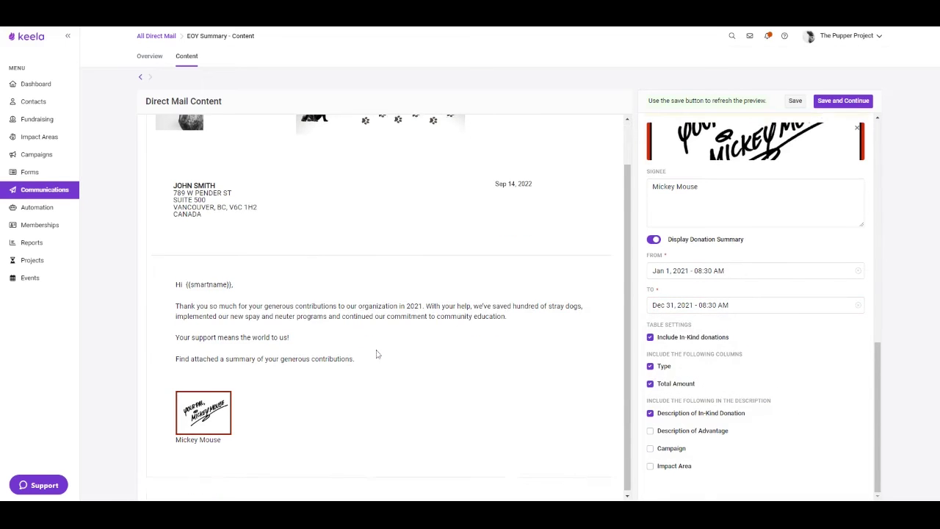
pyautogui.click(796, 101)
pyautogui.scroll(-2, 316, 334)
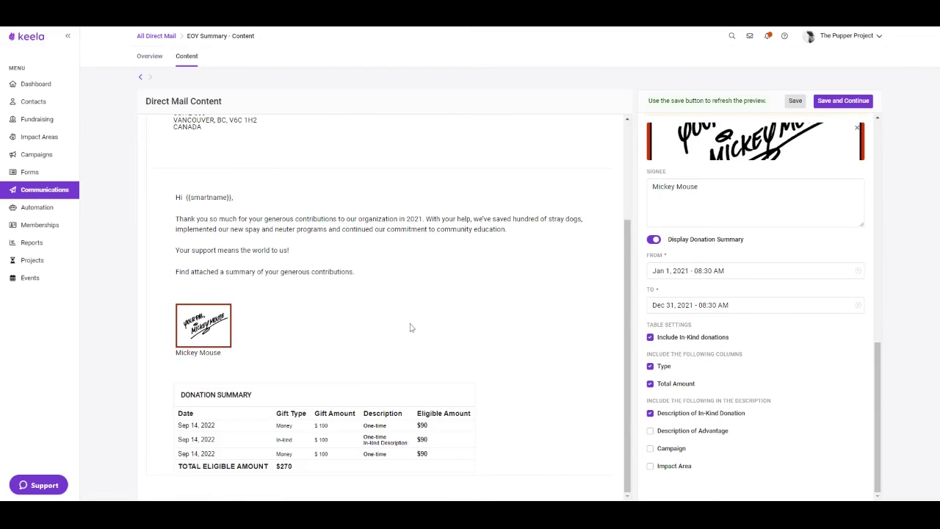
# - Include the campaign and impact area in the donation summary's description, keeping in-kind donations included
pyautogui.click(684, 339)
pyautogui.click(683, 341)
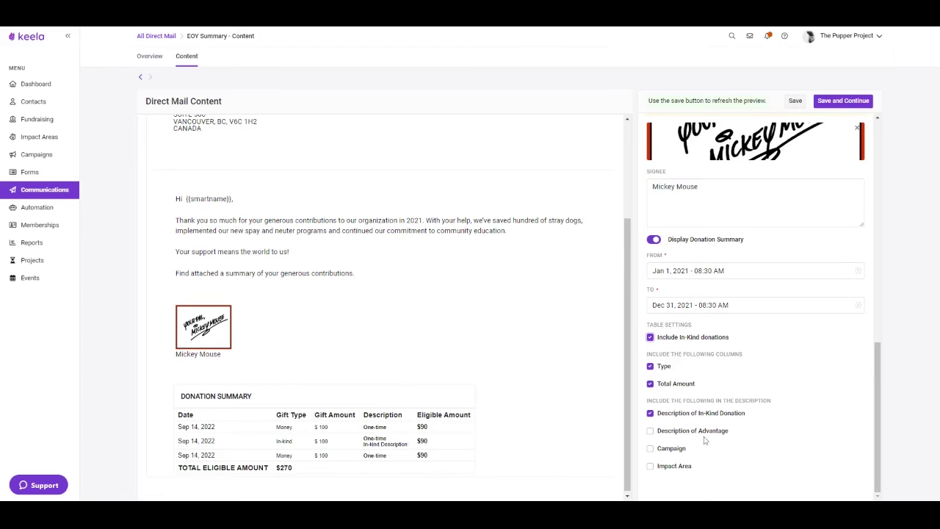
pyautogui.click(673, 449)
pyautogui.click(650, 467)
pyautogui.scroll(-3, 415, 375)
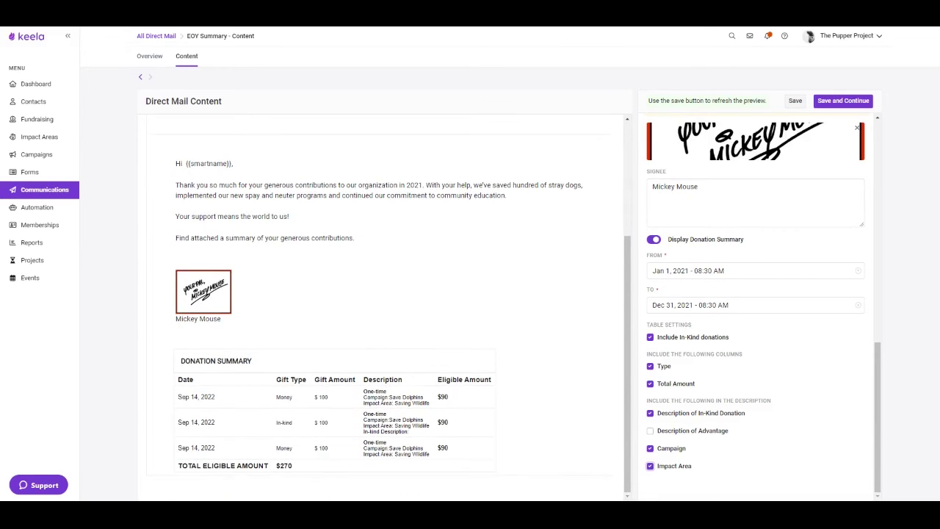
pyautogui.scroll(3, 353, 372)
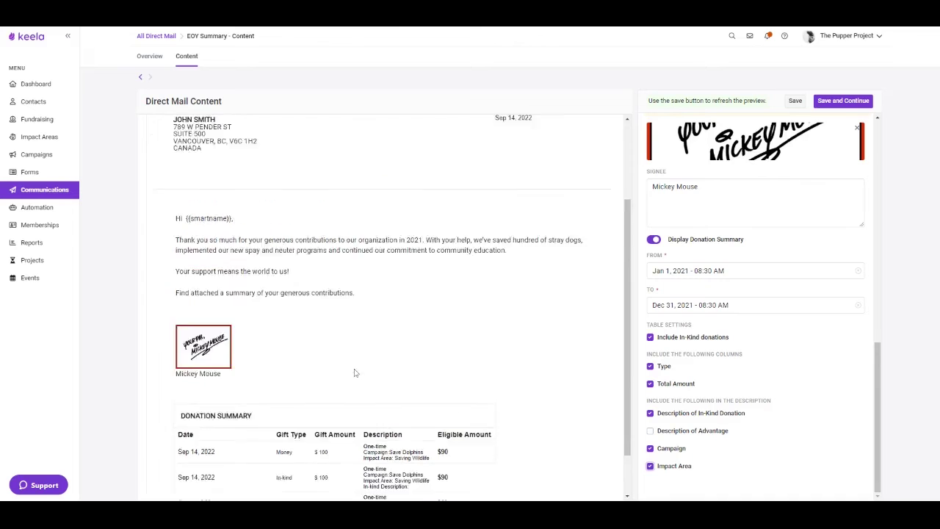
# - Save the letter content and set the direct mail recipients to all contacts, excluding Leonardo Da Vinci
pyautogui.click(839, 103)
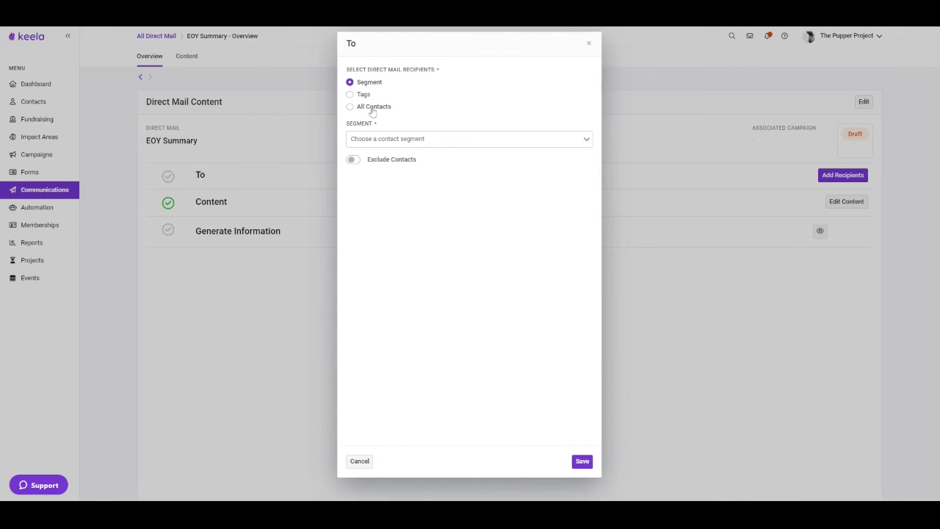
pyautogui.click(373, 110)
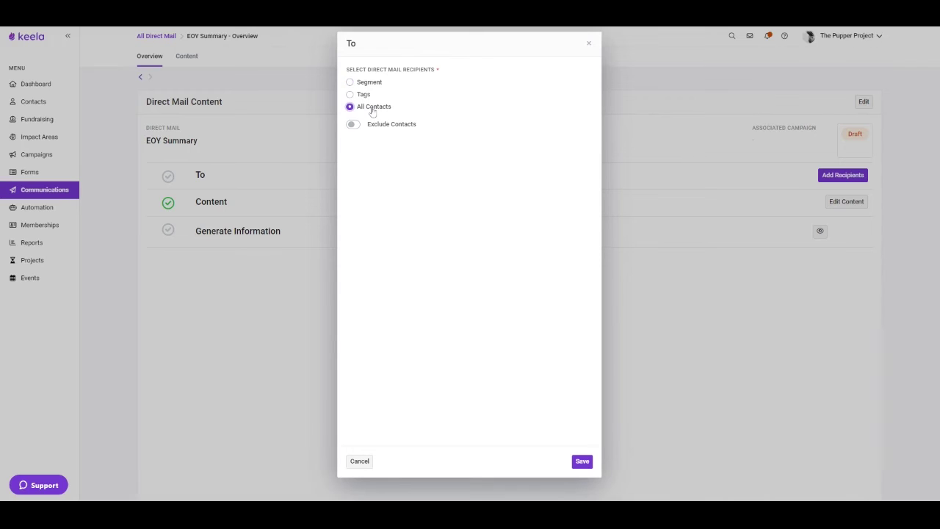
pyautogui.click(378, 126)
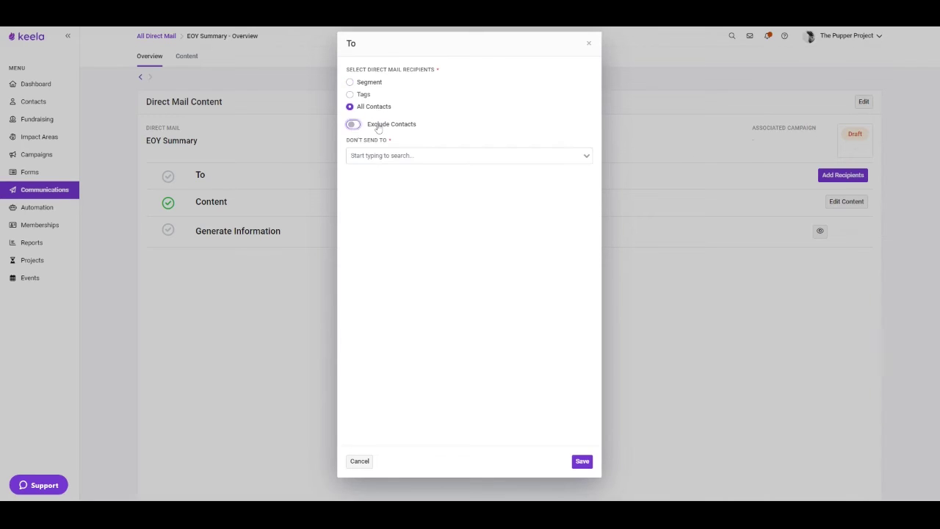
pyautogui.click(386, 155)
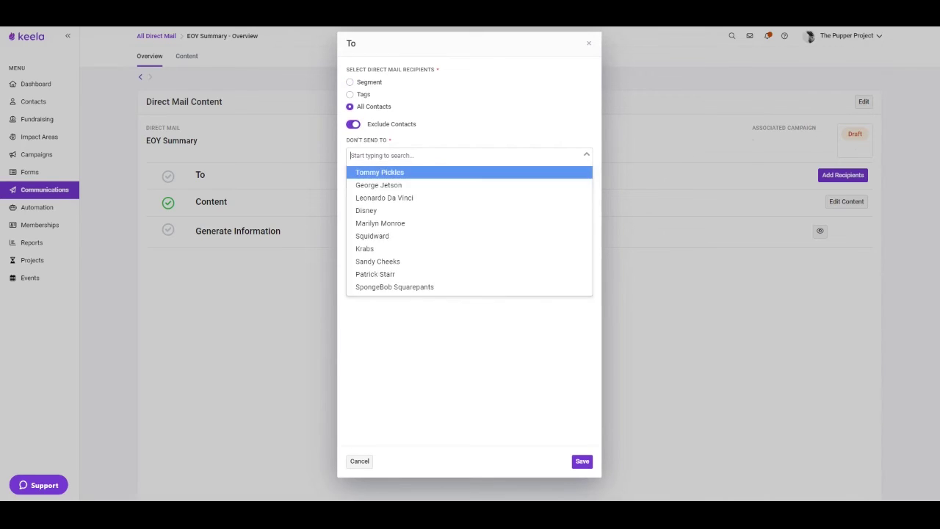
pyautogui.click(388, 203)
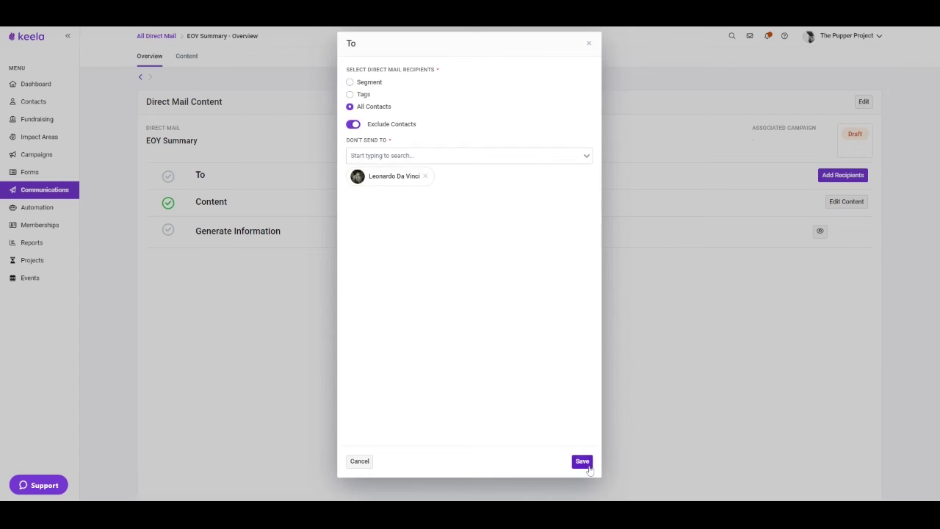
pyautogui.click(585, 463)
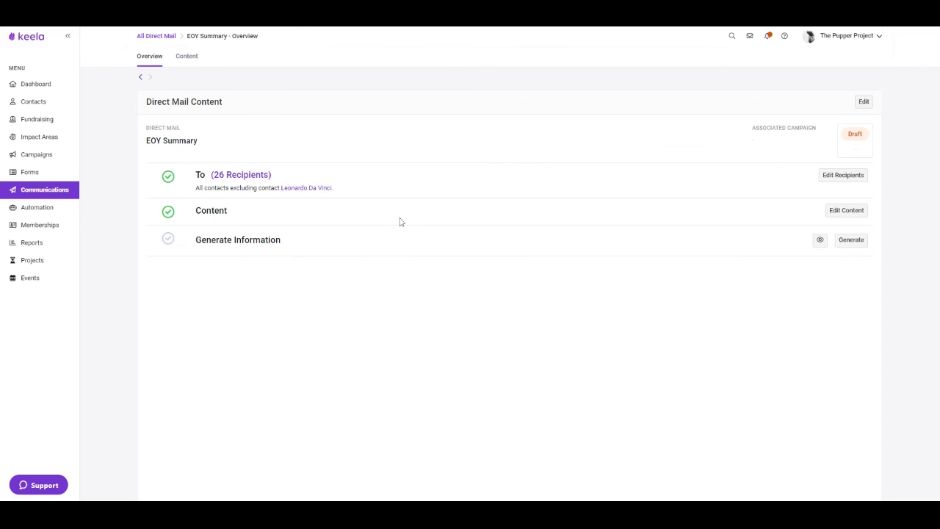
# - Preview the EOY Summary letter for the recipient Tommy Pickles and check its header, greeting, message and signature
pyautogui.click(819, 240)
pyautogui.click(414, 87)
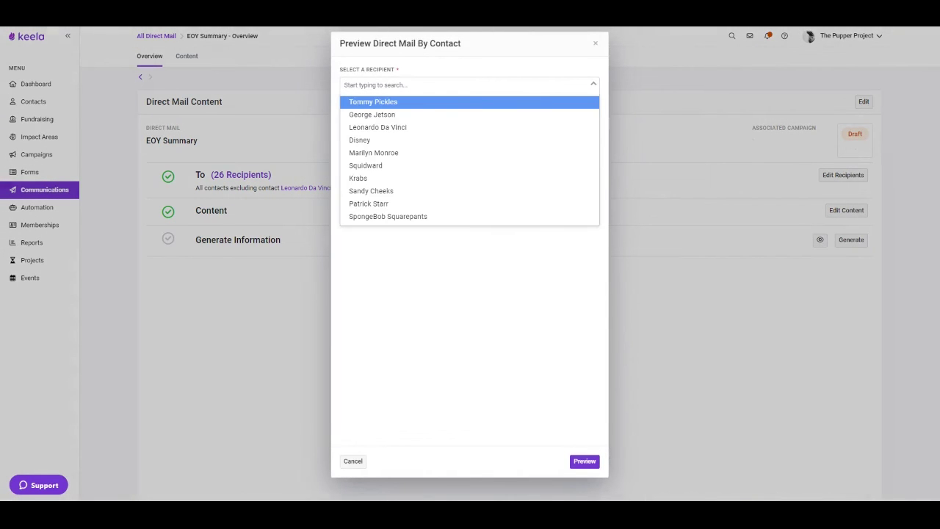
pyautogui.click(410, 105)
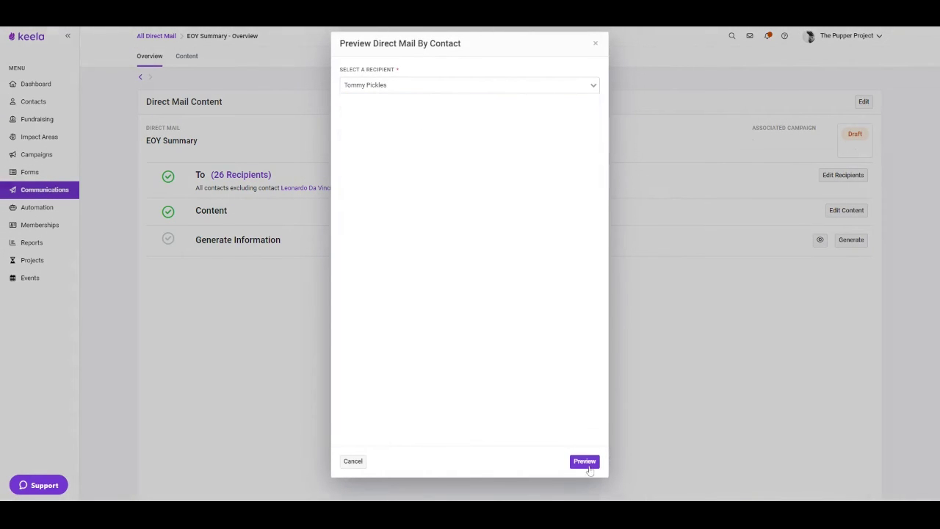
pyautogui.click(585, 461)
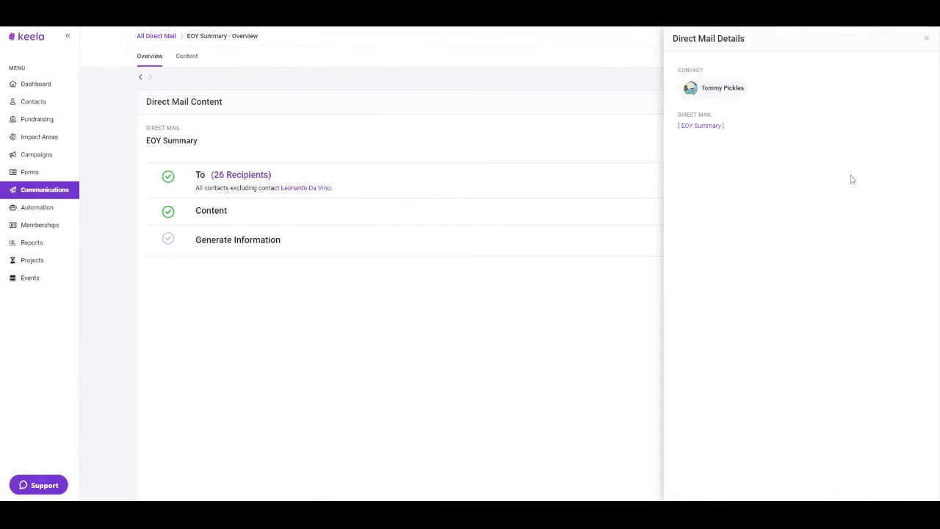
pyautogui.scroll(-2, 808, 200)
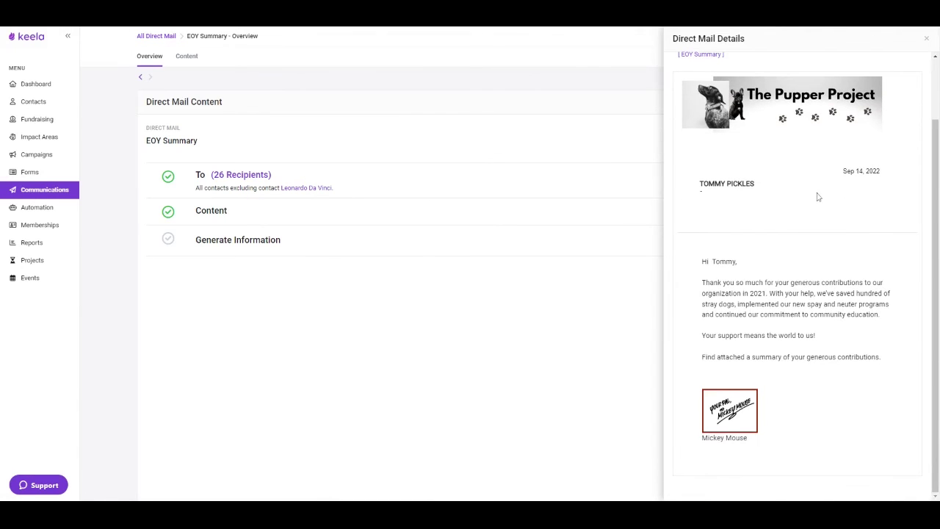
pyautogui.scroll(2, 810, 226)
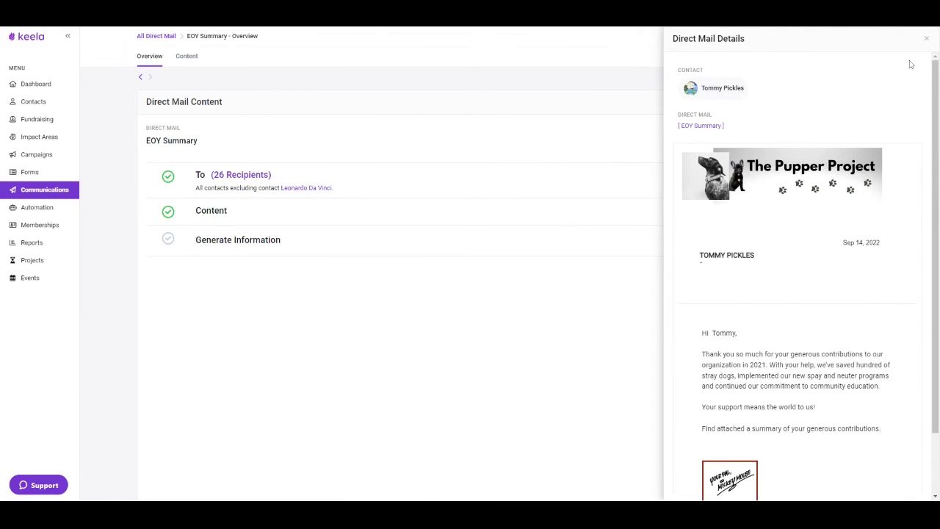
pyautogui.click(929, 41)
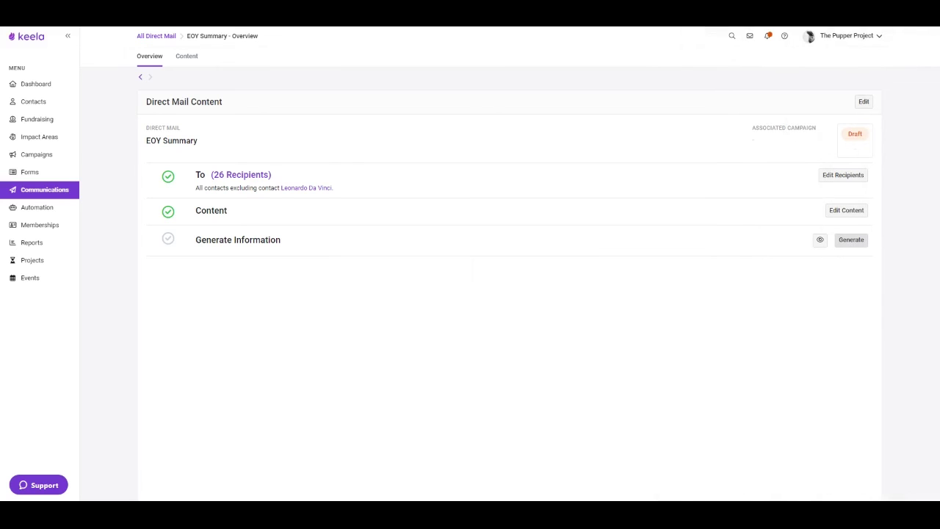
# - Generate the EOY Summary direct mail letters and check their download options
pyautogui.click(851, 239)
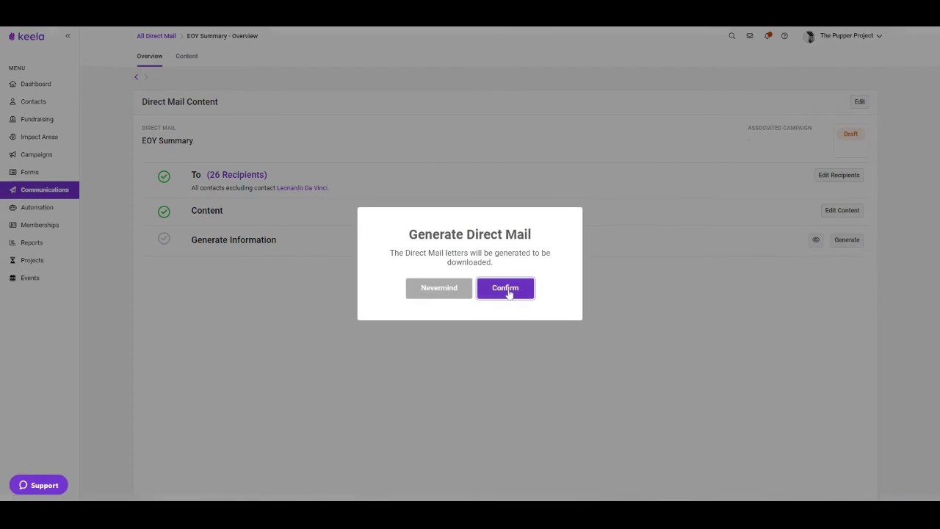
pyautogui.click(506, 288)
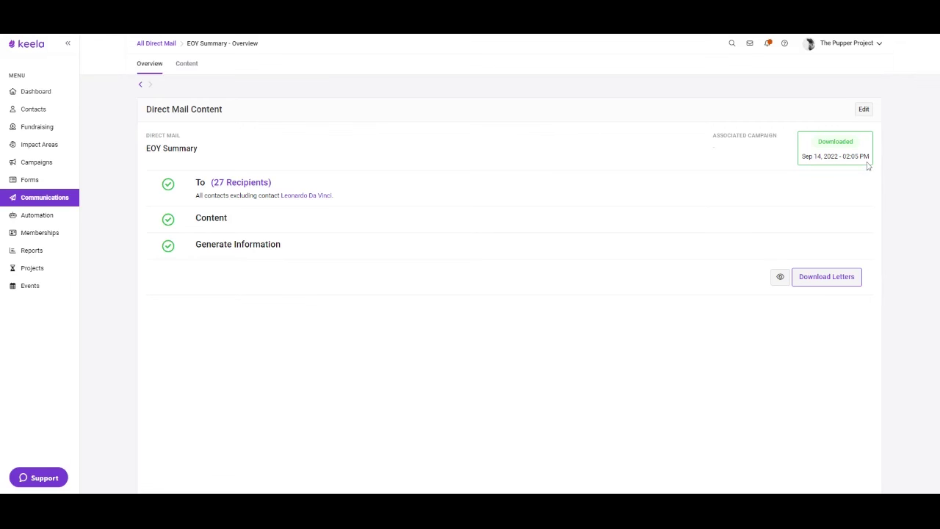
pyautogui.click(835, 284)
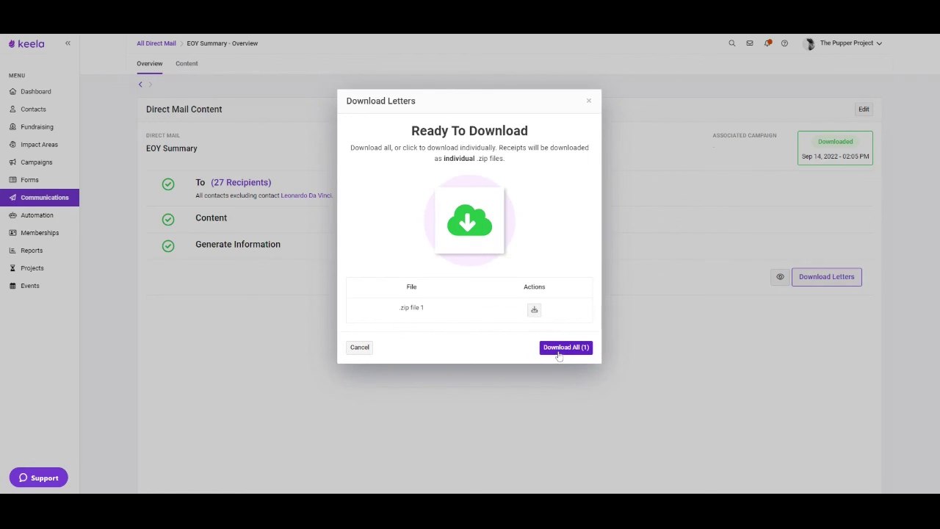
pyautogui.click(589, 102)
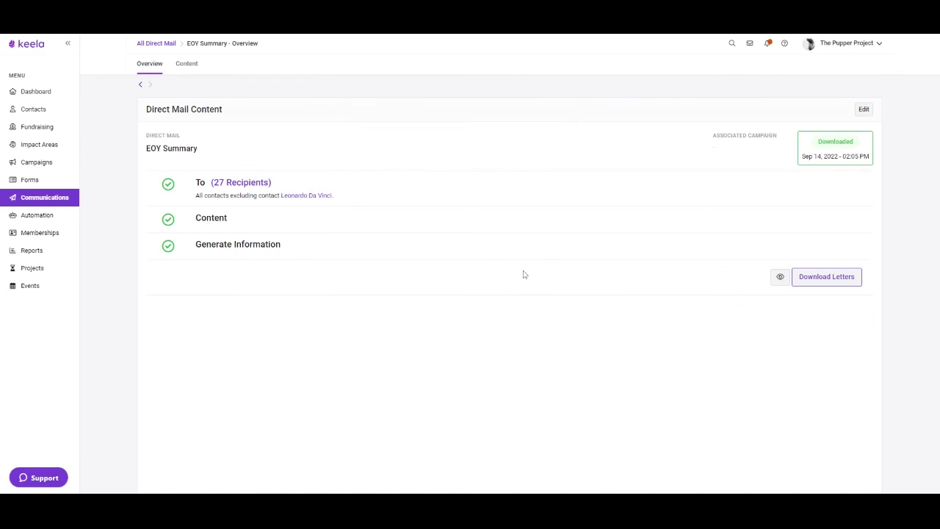
# - Open Marilyn Monroe's contact record from the letter's recipient list and view the contact's interactions
pyautogui.click(251, 184)
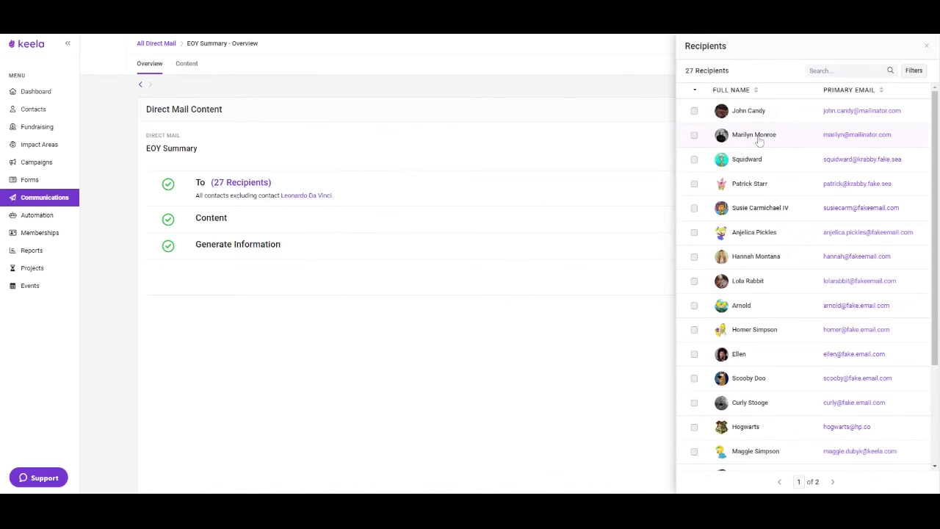
pyautogui.click(757, 135)
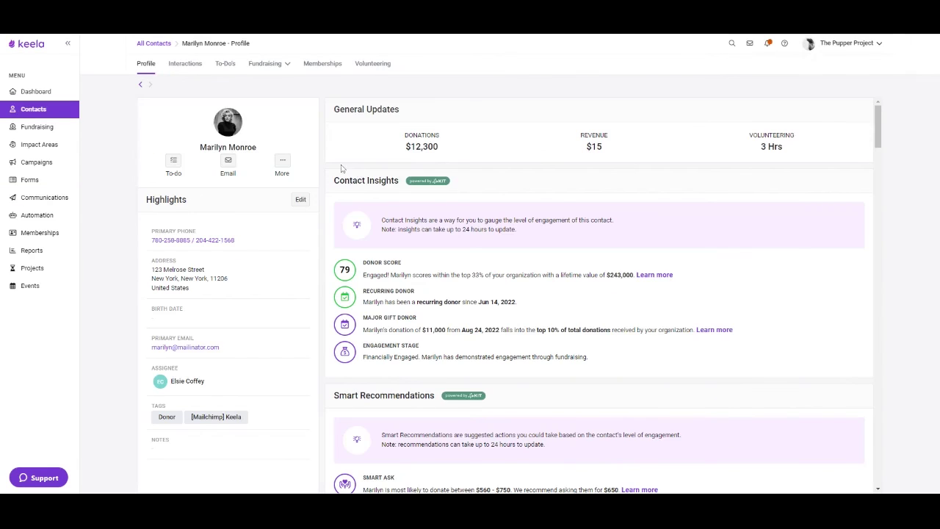
pyautogui.click(178, 69)
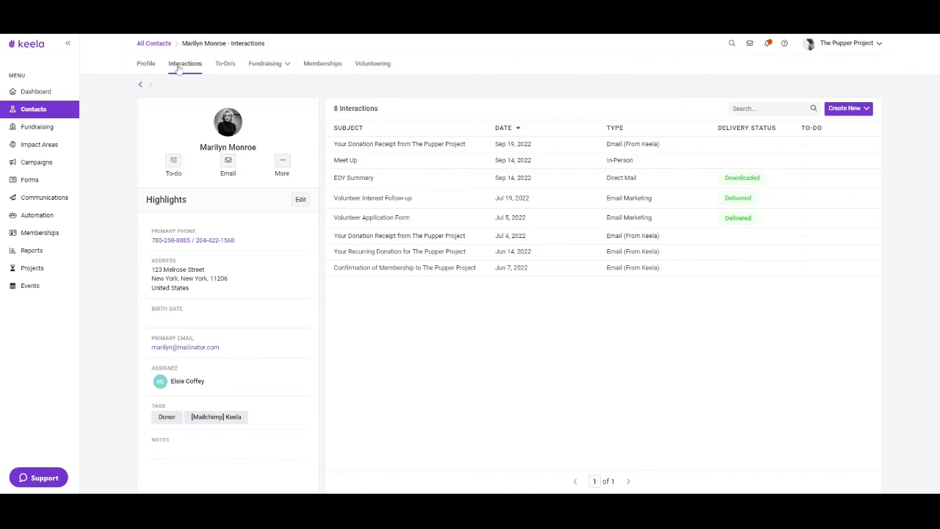